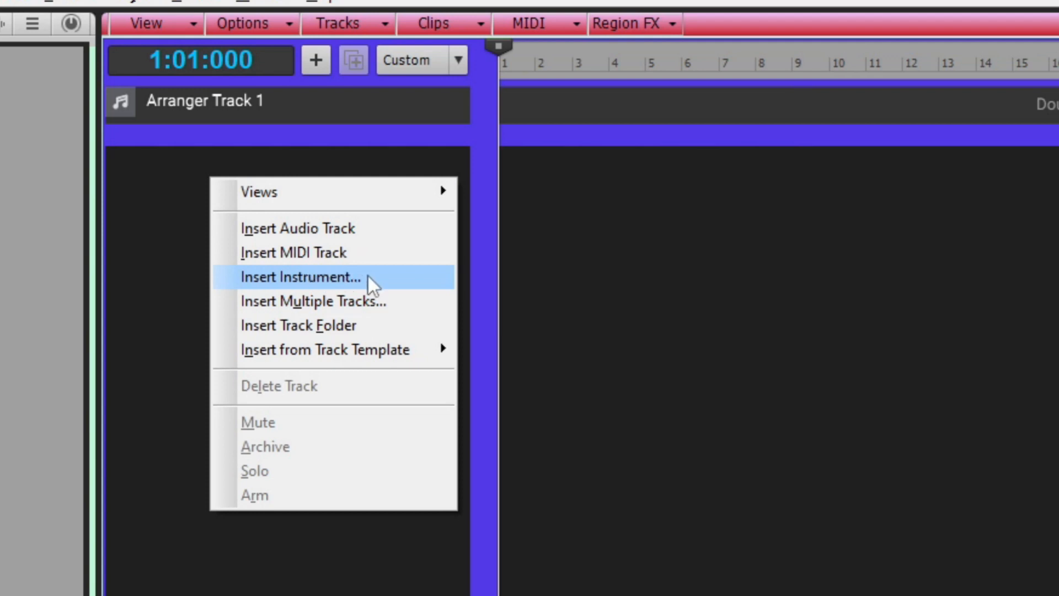
Step: Insert one instrument track using the default TTS-1 synth and widen the track pane
{"action": "left_click", "coordinate": [368, 277]}
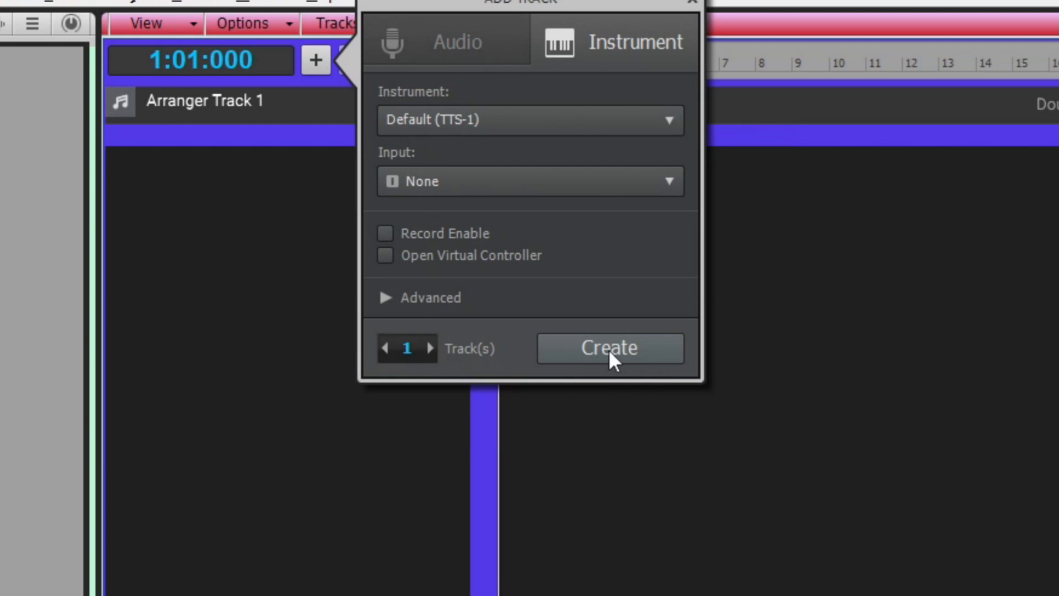
{"action": "left_click", "coordinate": [609, 356]}
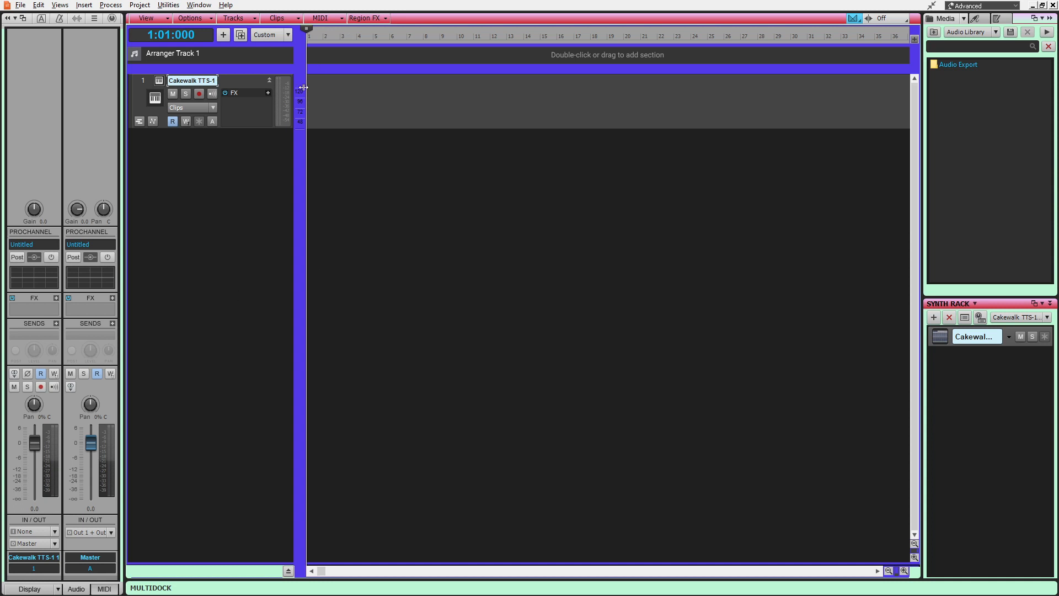
{"action": "left_click_drag", "start_coordinate": [301, 83], "coordinate": [433, 105]}
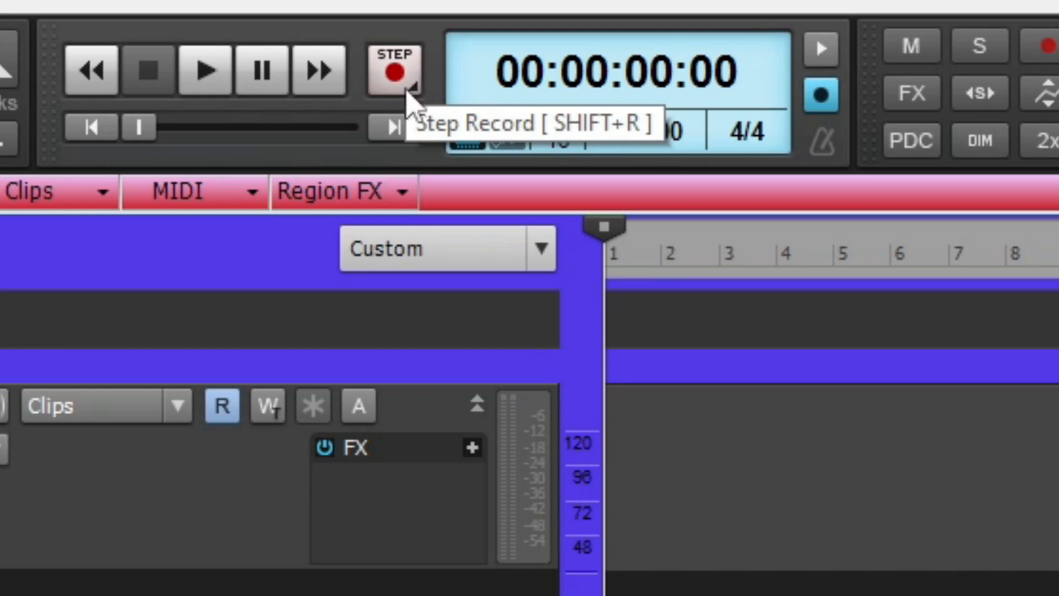
Step: Switch the recording mode to Step Record and open the Step Record window and the virtual controller
{"action": "right_click", "coordinate": [403, 83]}
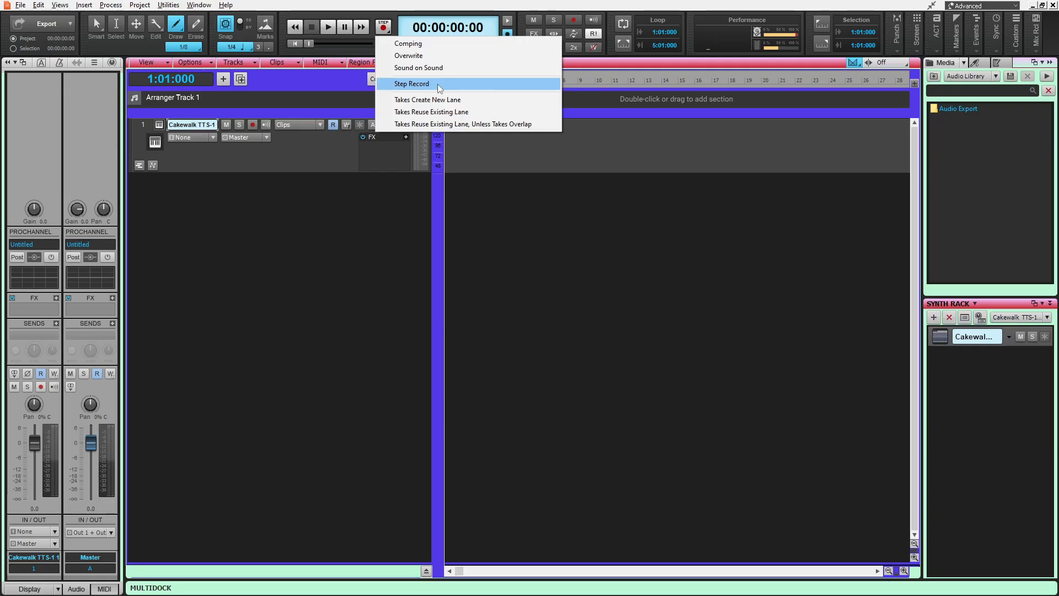
{"action": "left_click", "coordinate": [411, 304]}
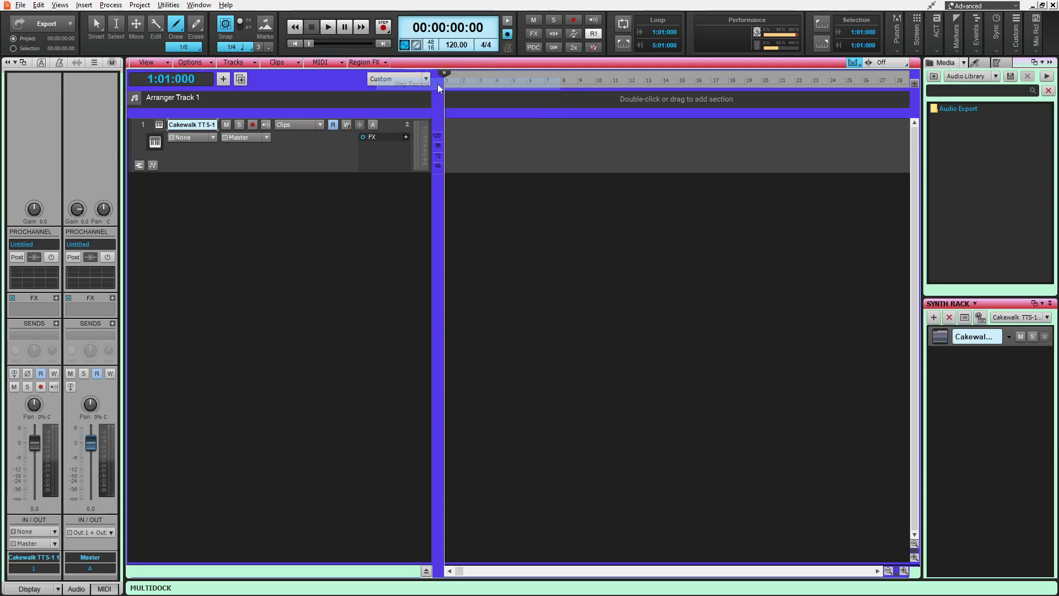
{"action": "left_click", "coordinate": [383, 27]}
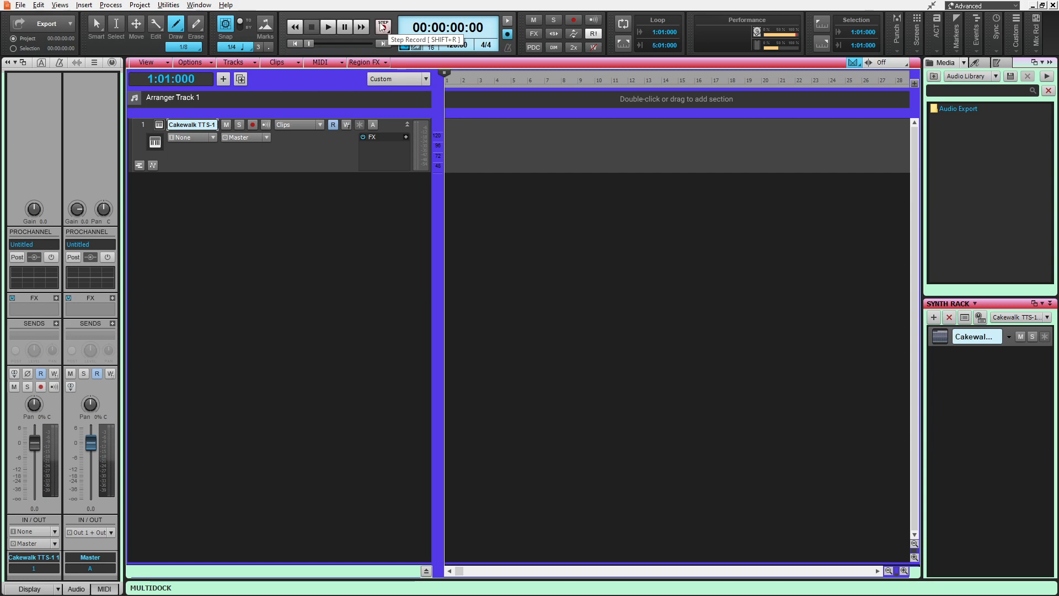
{"action": "left_click_drag", "start_coordinate": [428, 198], "coordinate": [478, 88]}
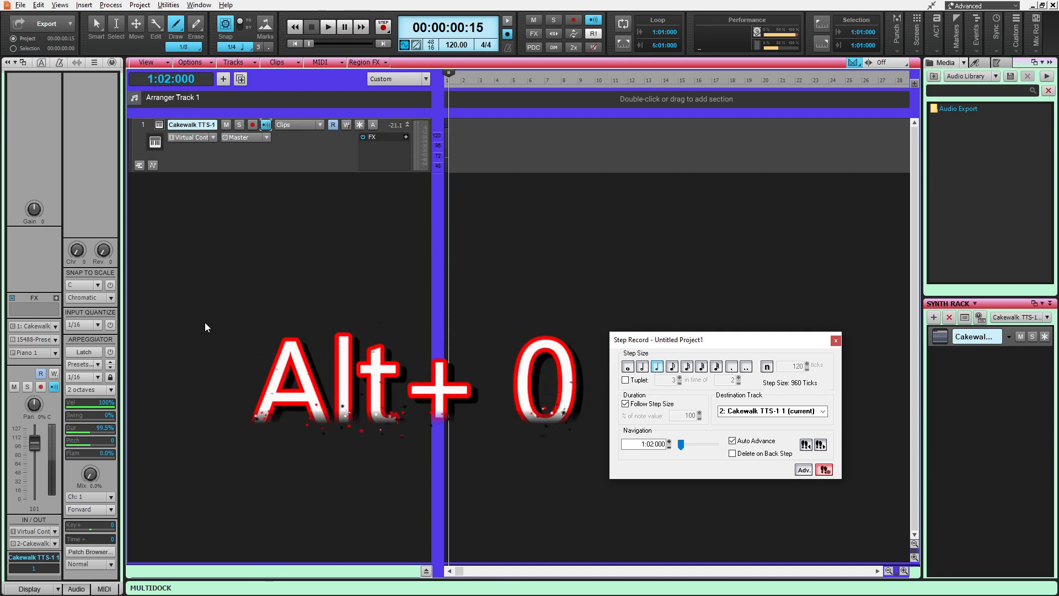
{"action": "key", "text": "alt+0"}
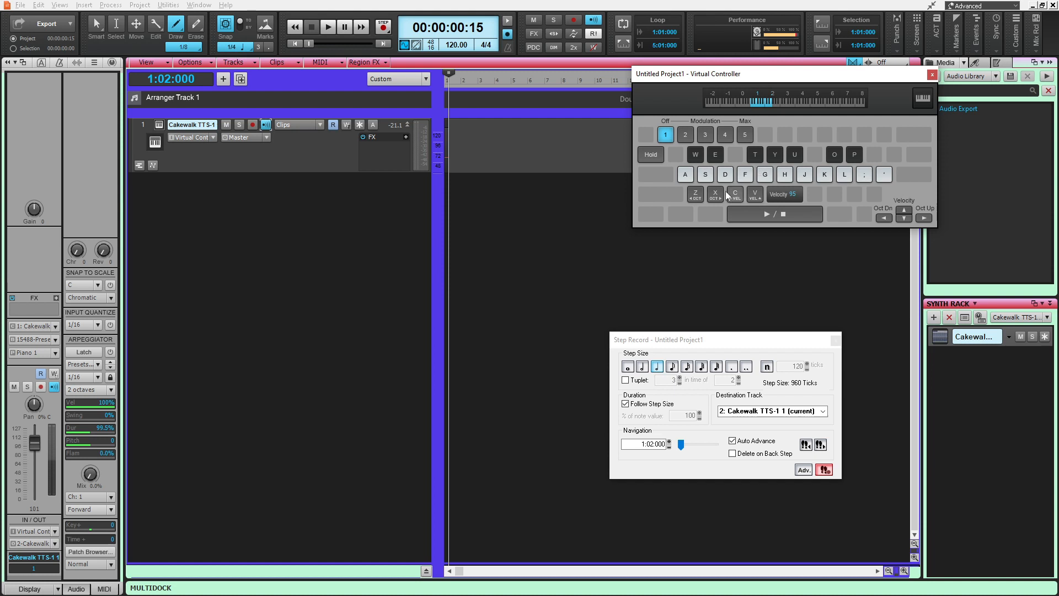
Step: Step-record a melody of single quarter notes from 1:02:000 into measure 8 with the virtual controller
{"action": "key", "text": "d"}
{"action": "key", "text": "f"}
{"action": "key", "text": "g"}
{"action": "key", "text": "f"}
{"action": "key", "text": "d"}
{"action": "key", "text": "s"}
{"action": "key", "text": "f"}
{"action": "key", "text": "h"}
{"action": "key", "text": "g"}
{"action": "key", "text": "f"}
{"action": "key", "text": "d"}
{"action": "key", "text": "f"}
{"action": "key", "text": "g"}
{"action": "key", "text": "h"}
{"action": "key", "text": "j"}
{"action": "key", "text": "g"}
{"action": "key", "text": "f"}
{"action": "key", "text": "d"}
{"action": "key", "text": "f"}
{"action": "key", "text": "g"}
{"action": "key", "text": "h"}
{"action": "key", "text": "g"}
{"action": "key", "text": "f"}
{"action": "key", "text": "h"}
{"action": "key", "text": "j"}
{"action": "key", "text": "g"}
{"action": "key", "text": "f"}
{"action": "key", "text": "d"}
Step: Raise the virtual controller's velocity to 111 in two increments while step-recording more quarter notes up to 10:01:000
{"action": "key", "text": "v"}
{"action": "key", "text": "f"}
{"action": "key", "text": "g"}
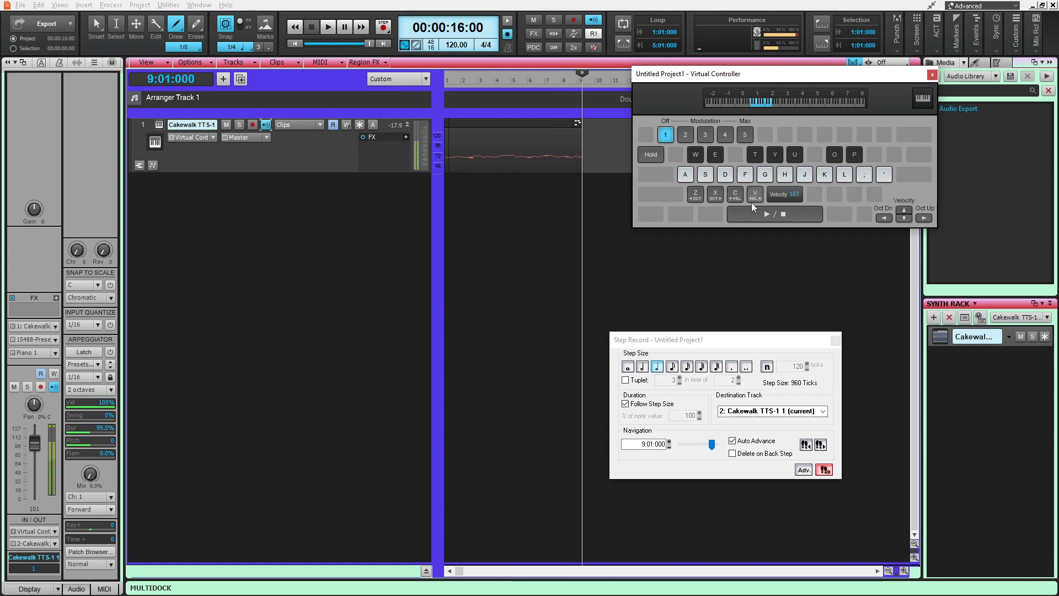
{"action": "key", "text": "v"}
{"action": "key", "text": "g"}
{"action": "key", "text": "f"}
{"action": "key", "text": "d"}
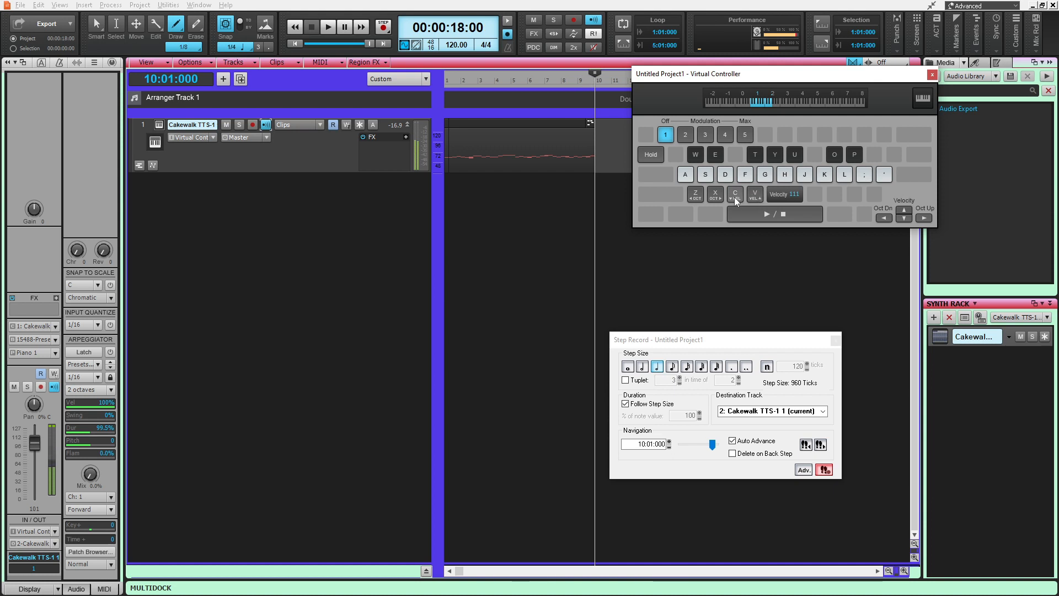
Step: Raise the virtual controller by one octave and step-record more quarter notes into measure 13
{"action": "left_click", "coordinate": [712, 197]}
{"action": "key", "text": "f"}
{"action": "key", "text": "g"}
{"action": "key", "text": "h"}
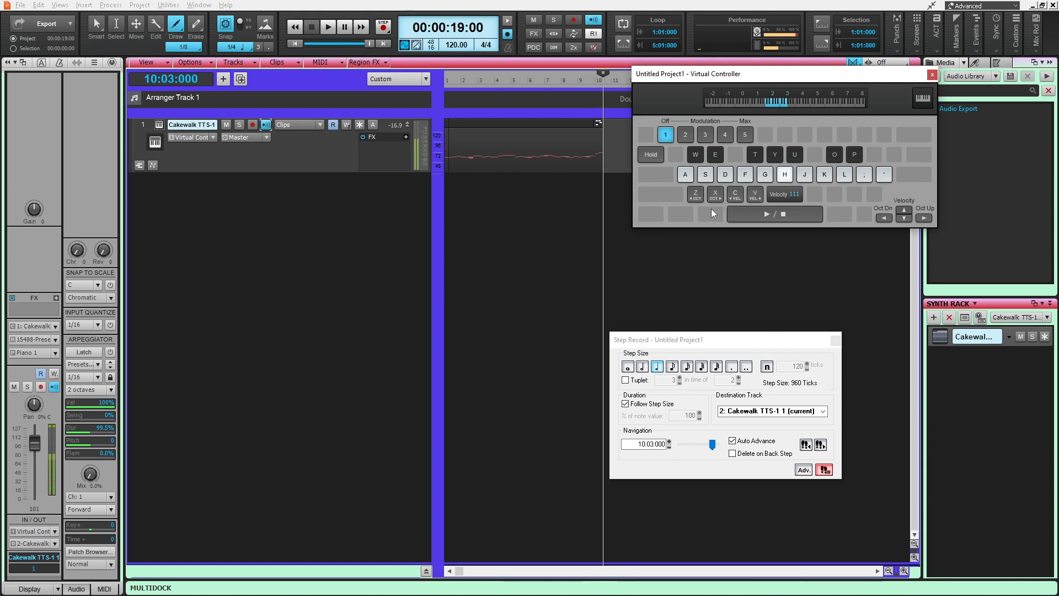
{"action": "key", "text": "h"}
{"action": "key", "text": "f"}
{"action": "key", "text": "h"}
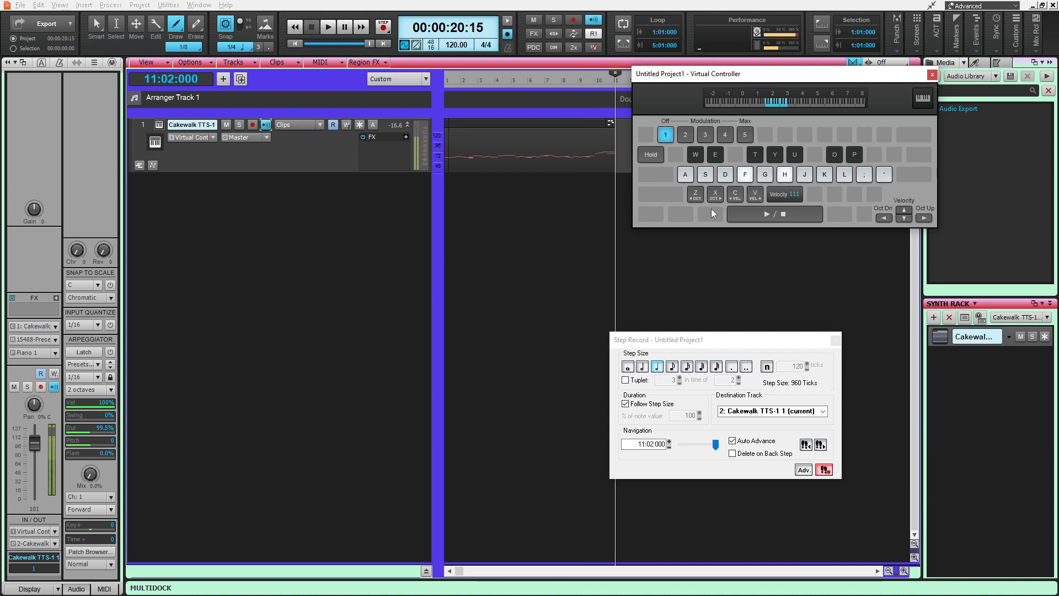
{"action": "key", "text": "f"}
{"action": "key", "text": "h"}
{"action": "key", "text": "h"}
{"action": "key", "text": "f"}
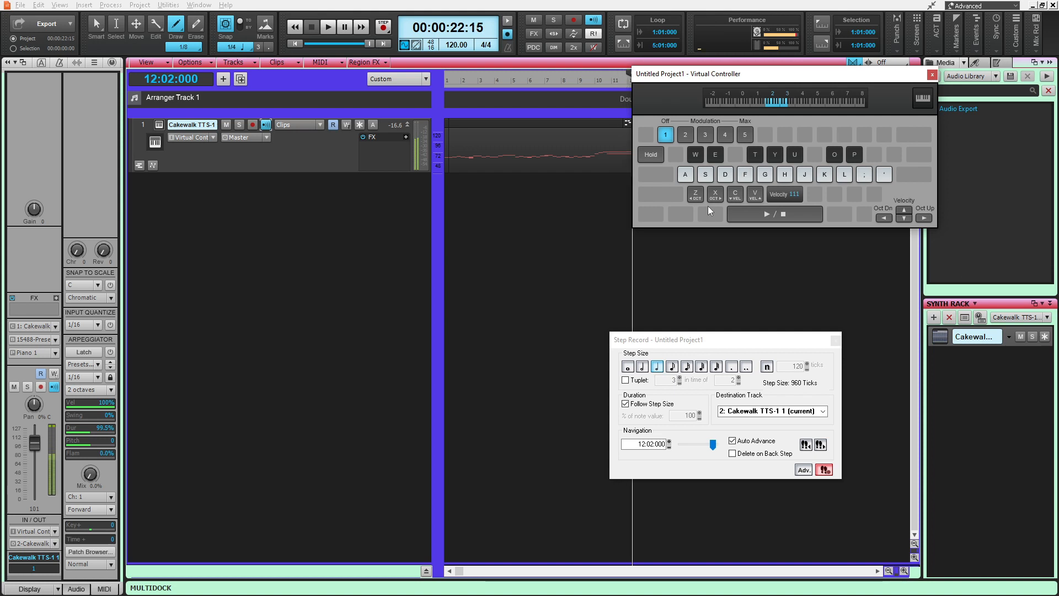
{"action": "key", "text": "j"}
{"action": "key", "text": "h"}
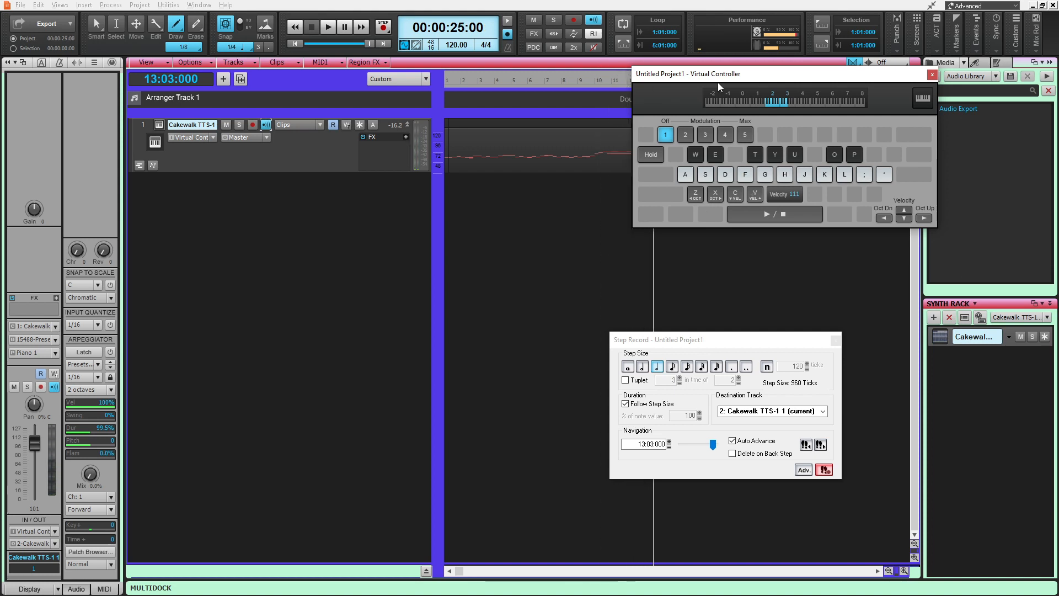
Step: Move the virtual controller over the track pane and open the Staff view
{"action": "left_click_drag", "start_coordinate": [719, 74], "coordinate": [175, 232]}
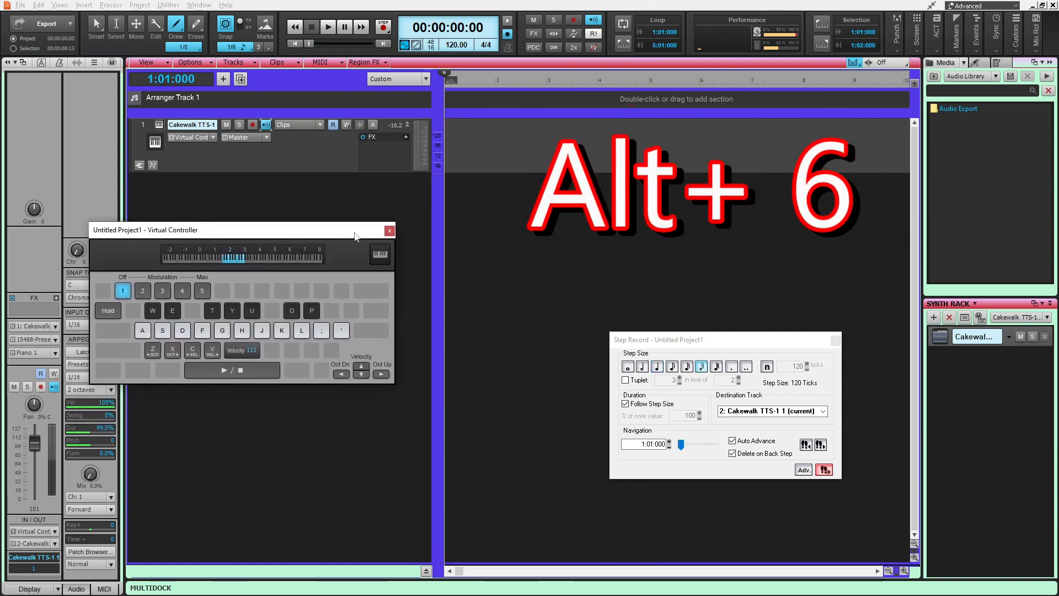
{"action": "key", "text": "alt+6"}
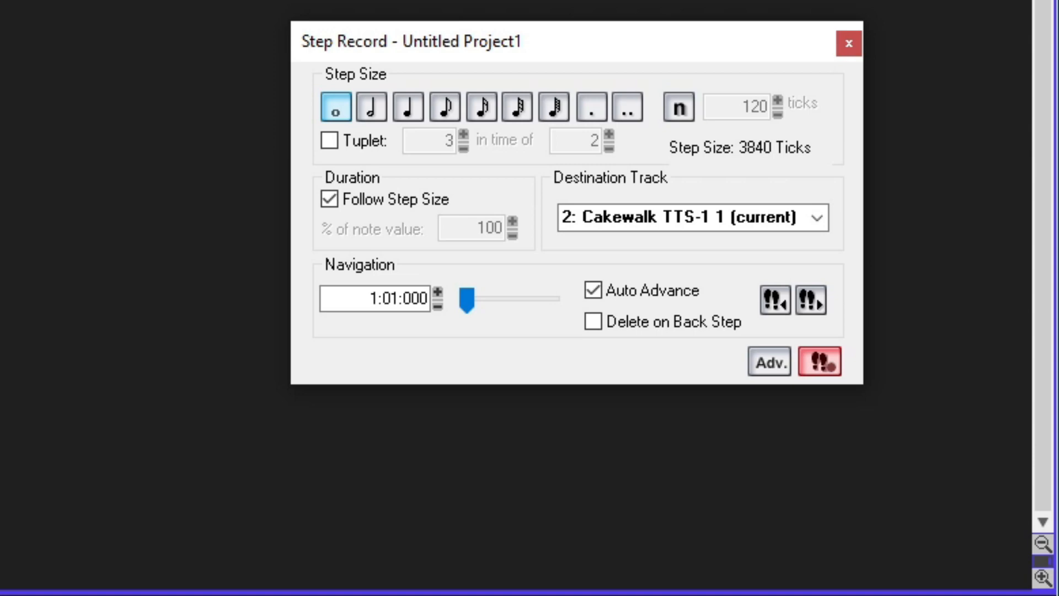
Step: Cycle the step size through half, quarter, eighth, sixteenth, thirty-second and sixty-fourth notes
{"action": "key", "text": "2"}
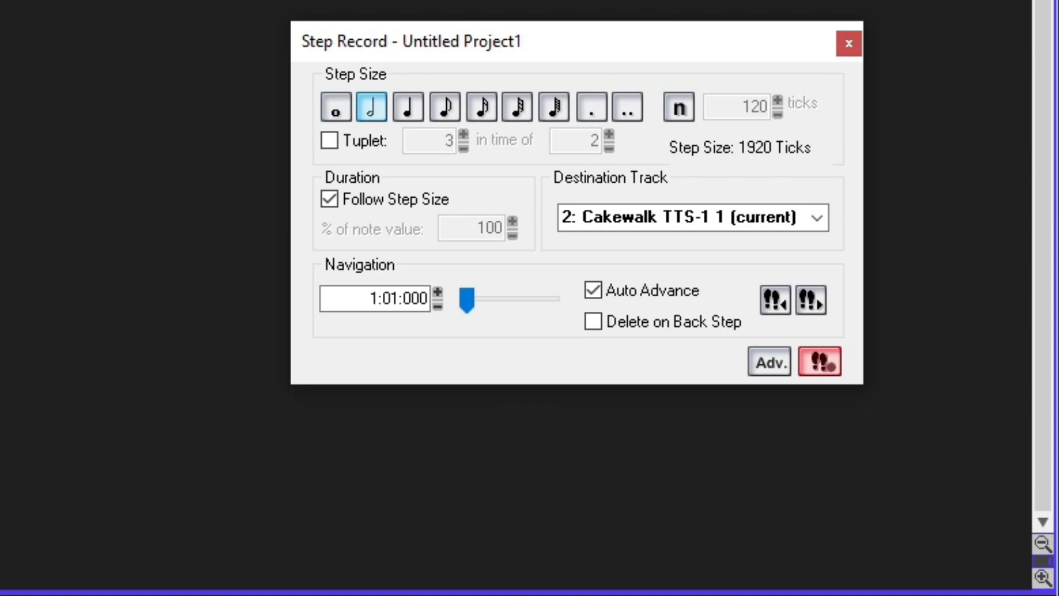
{"action": "key", "text": "4"}
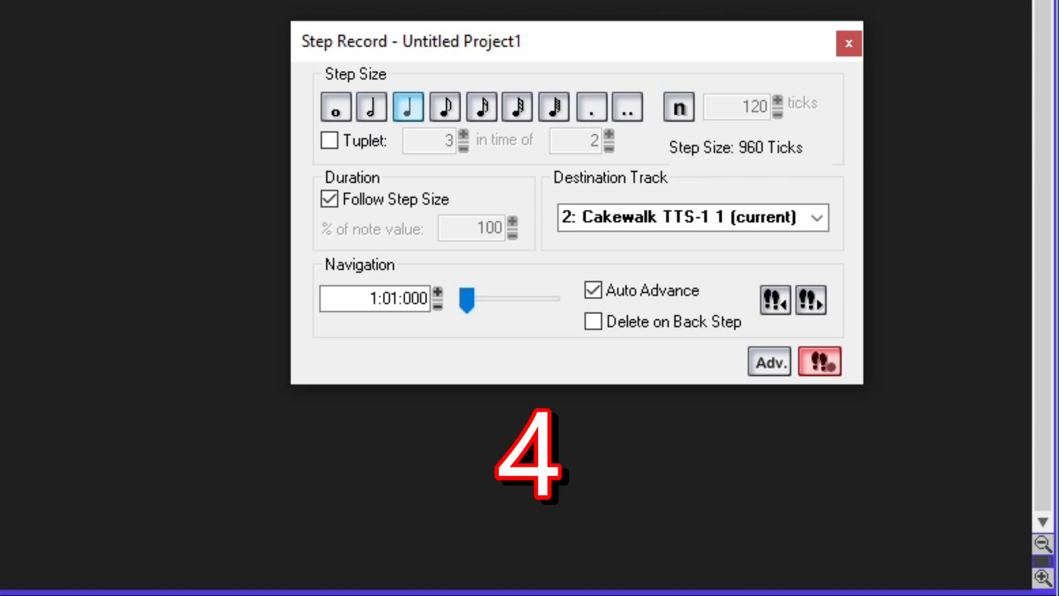
{"action": "key", "text": "8"}
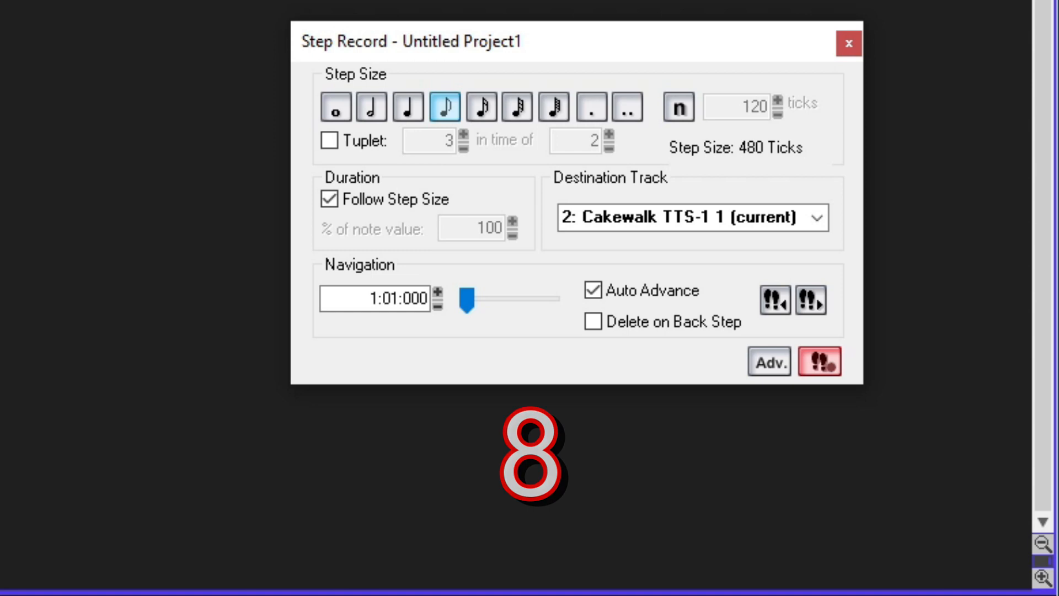
{"action": "key", "text": "6"}
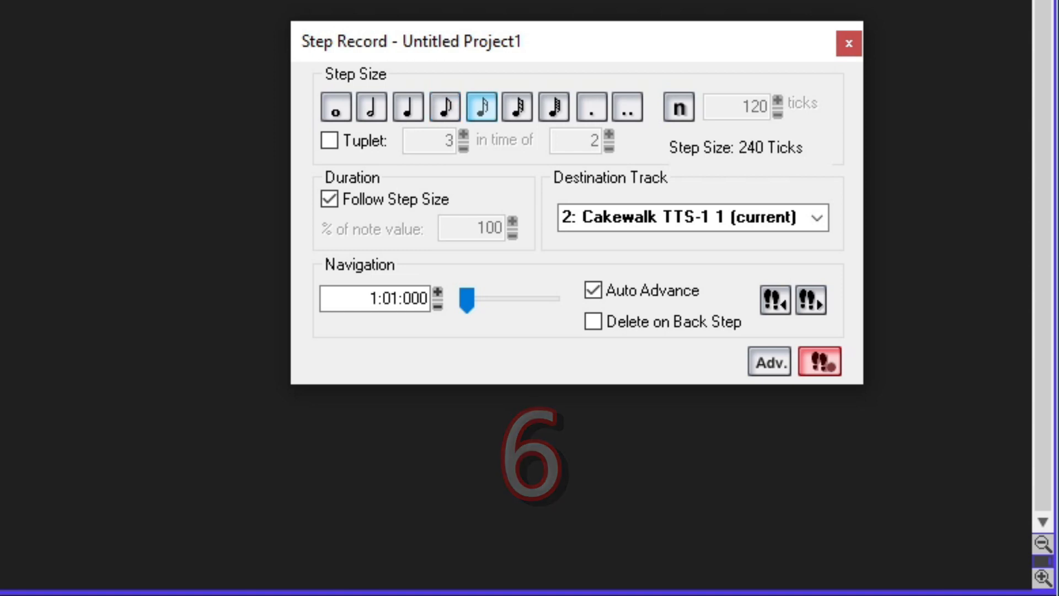
{"action": "key", "text": "3"}
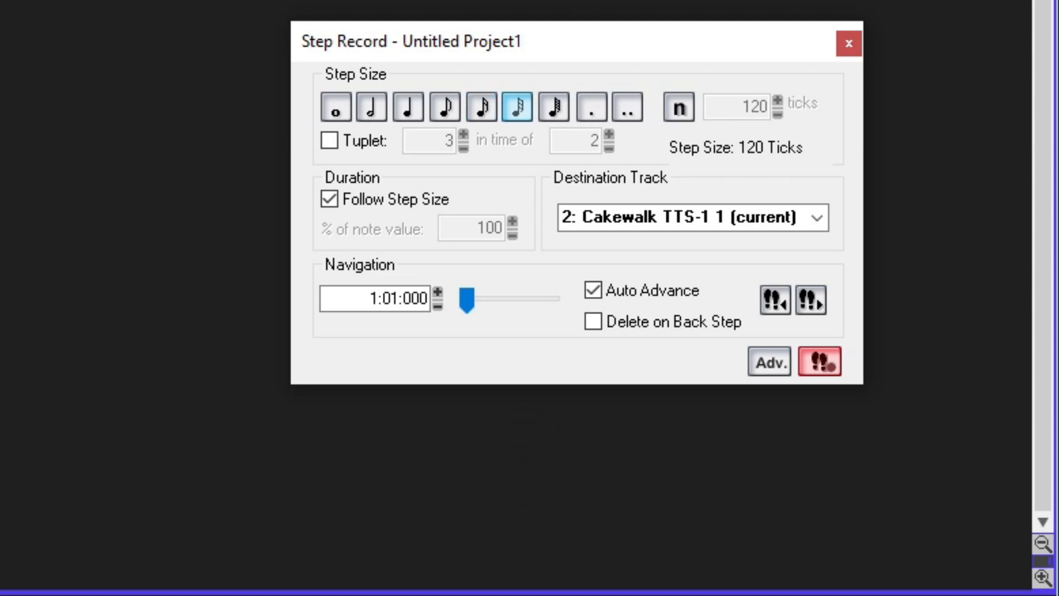
{"action": "key", "text": "7"}
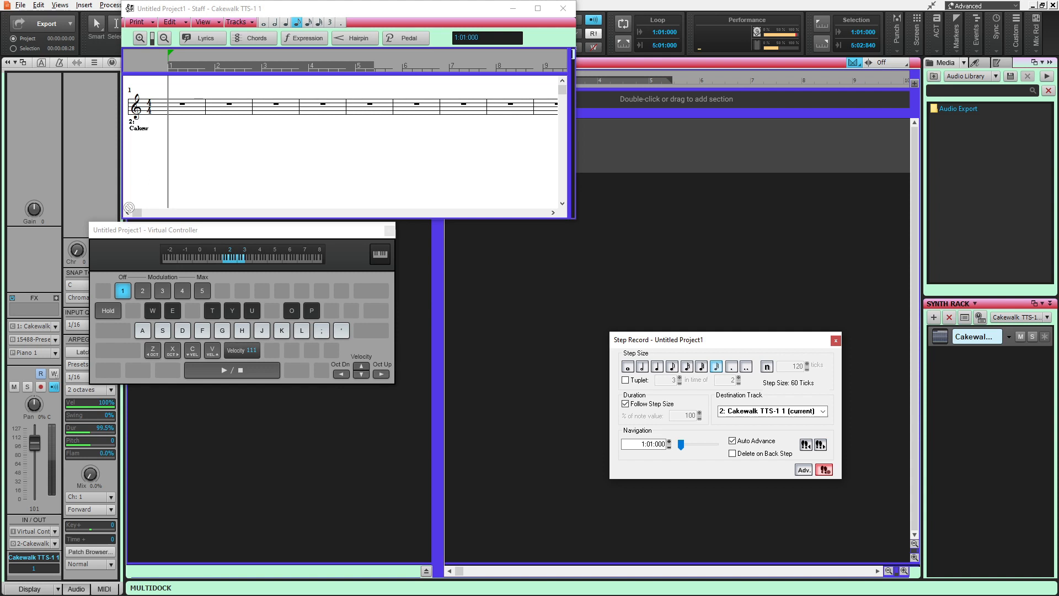
Step: Step-record quarter-note chords one octave higher, alternating four D-F-A and four D-F-G per measure, ending with one D-F-G in measure 4
{"action": "key", "text": "4"}
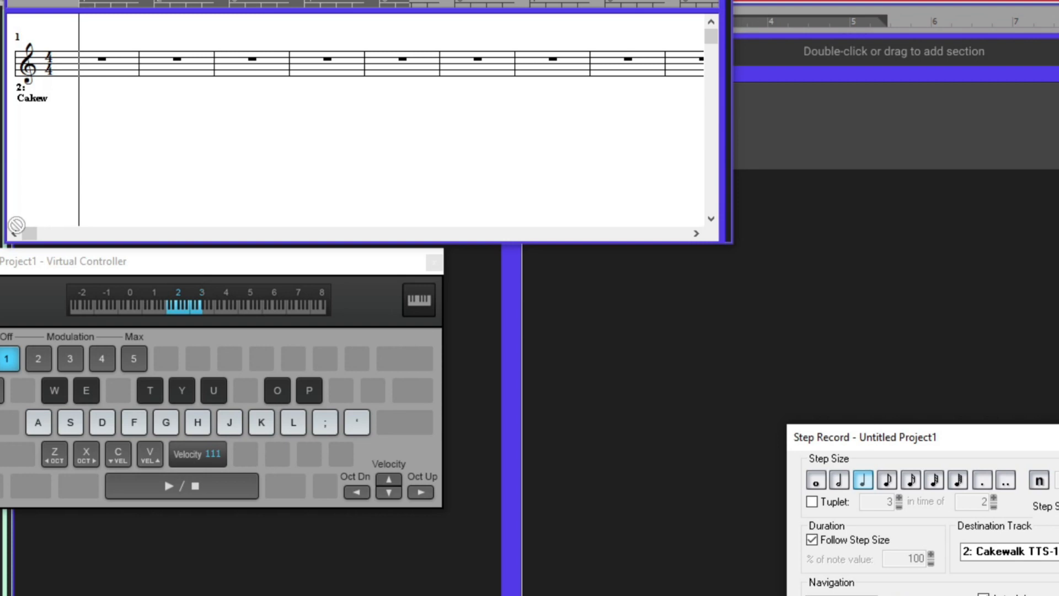
{"action": "key", "text": "x"}
{"action": "key", "text": "s+f+h"}
{"action": "key", "text": "s+f+h"}
{"action": "key", "text": "s+f+h"}
{"action": "key", "text": "s+f+h"}
{"action": "key", "text": "s+f+g"}
{"action": "key", "text": "s+f+g"}
{"action": "key", "text": "s+f+g"}
{"action": "key", "text": "s+f+g"}
{"action": "key", "text": "s+f+h"}
{"action": "key", "text": "s+f+h"}
{"action": "key", "text": "s+f+h"}
{"action": "key", "text": "s+f+h"}
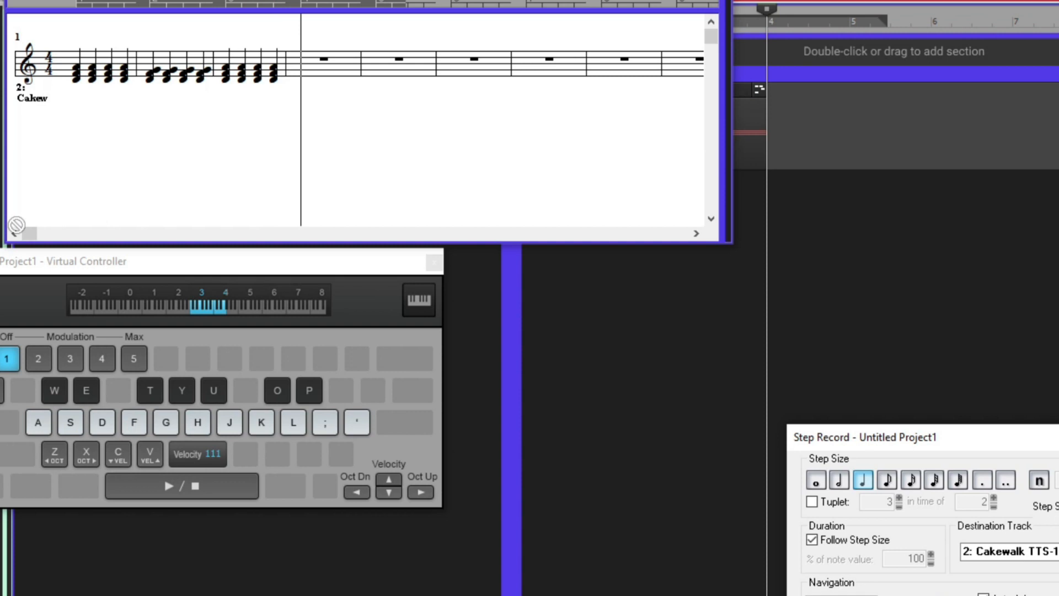
{"action": "key", "text": "s+f+g"}
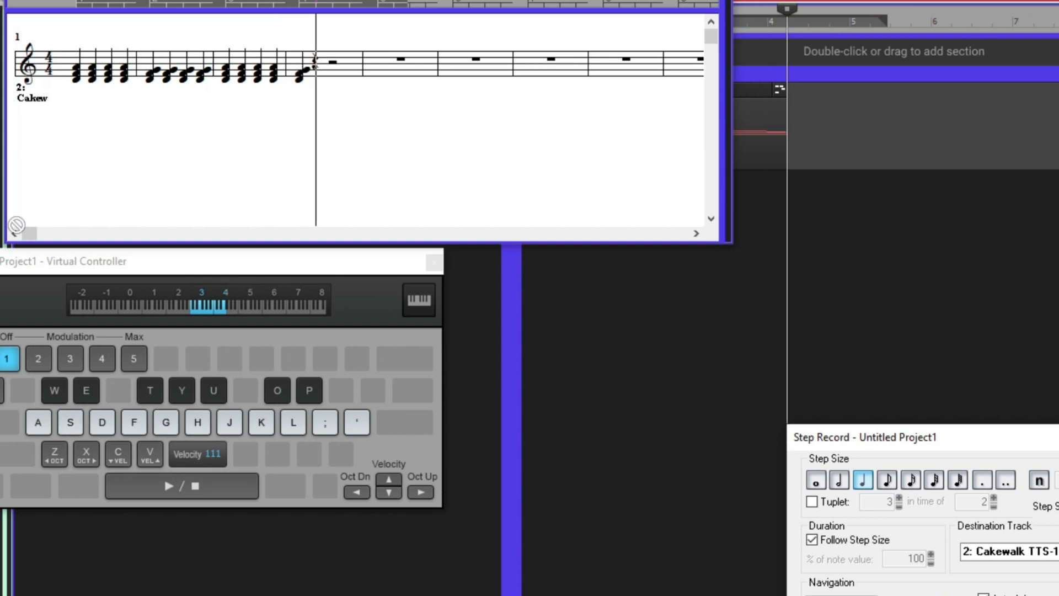
Step: Shift the virtual controller's octave range down and up, ending at octave 4, and adjust its velocity to 103
{"action": "key", "text": "x"}
{"action": "key", "text": "z"}
{"action": "key", "text": "x"}
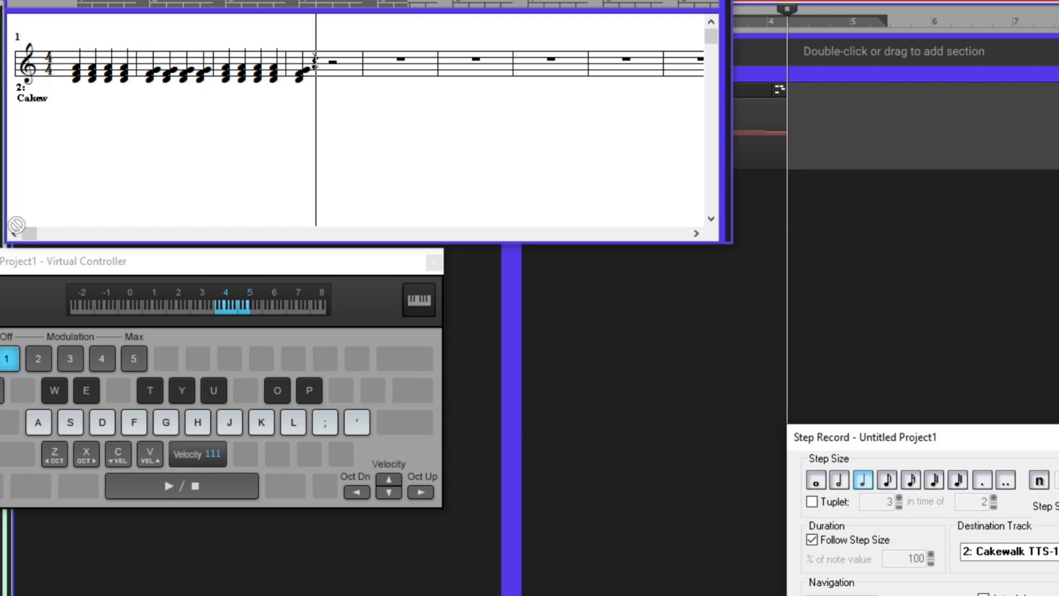
{"action": "key", "text": "z"}
{"action": "key", "text": "z"}
{"action": "key", "text": "z"}
{"action": "key", "text": "x"}
{"action": "key", "text": "x"}
{"action": "key", "text": "x"}
{"action": "key", "text": "Up"}
{"action": "key", "text": "Down"}
{"action": "key", "text": "Up"}
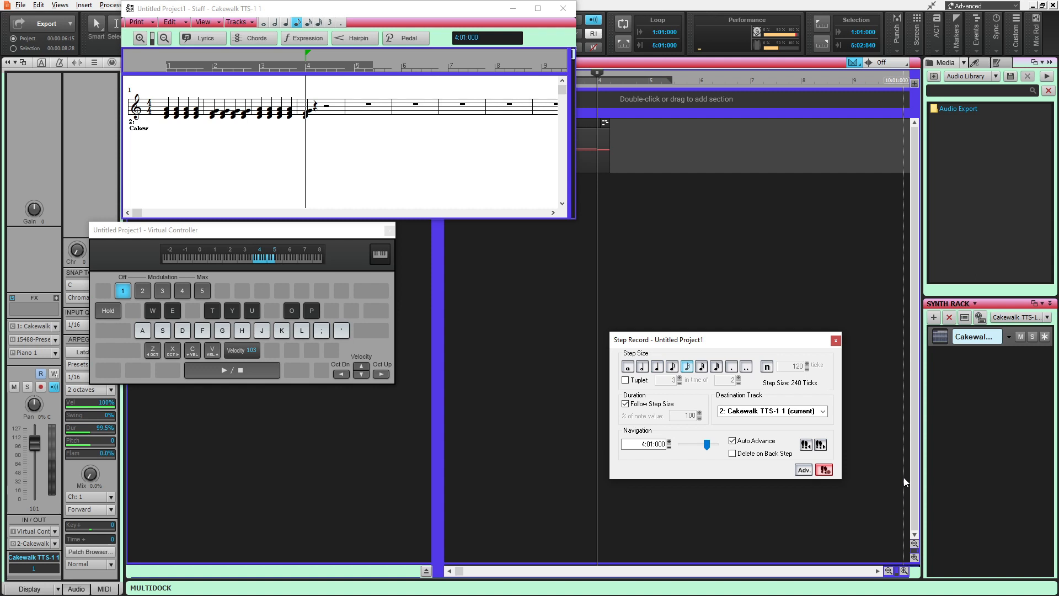
Step: Advance the step-record position from 4:01:000 to 4:02:720 without entering notes
{"action": "key", "text": "Return"}
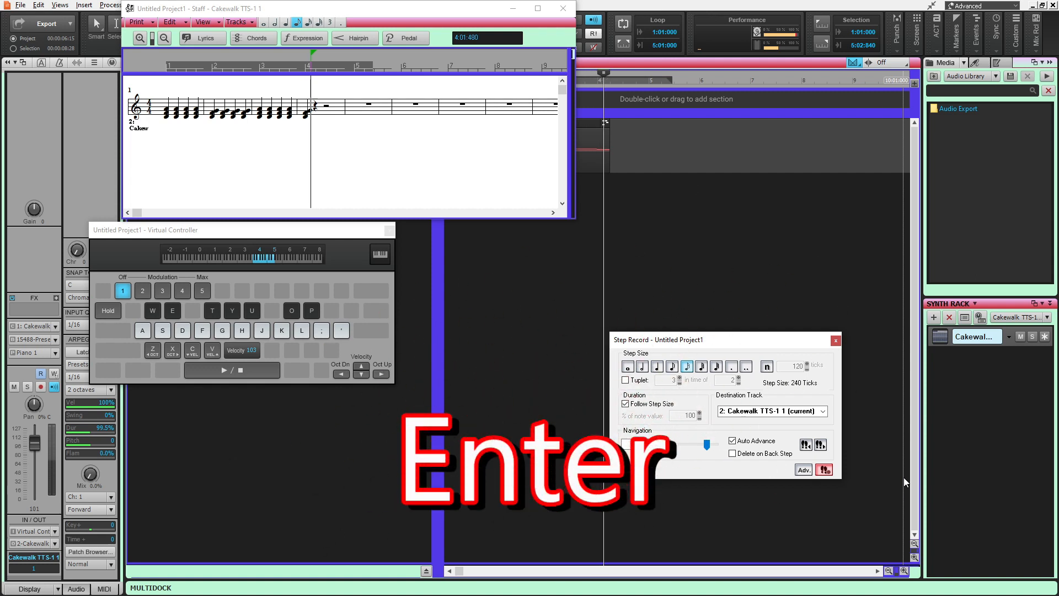
{"action": "key", "text": "Return"}
{"action": "key", "text": "Return"}
{"action": "key", "text": "Return"}
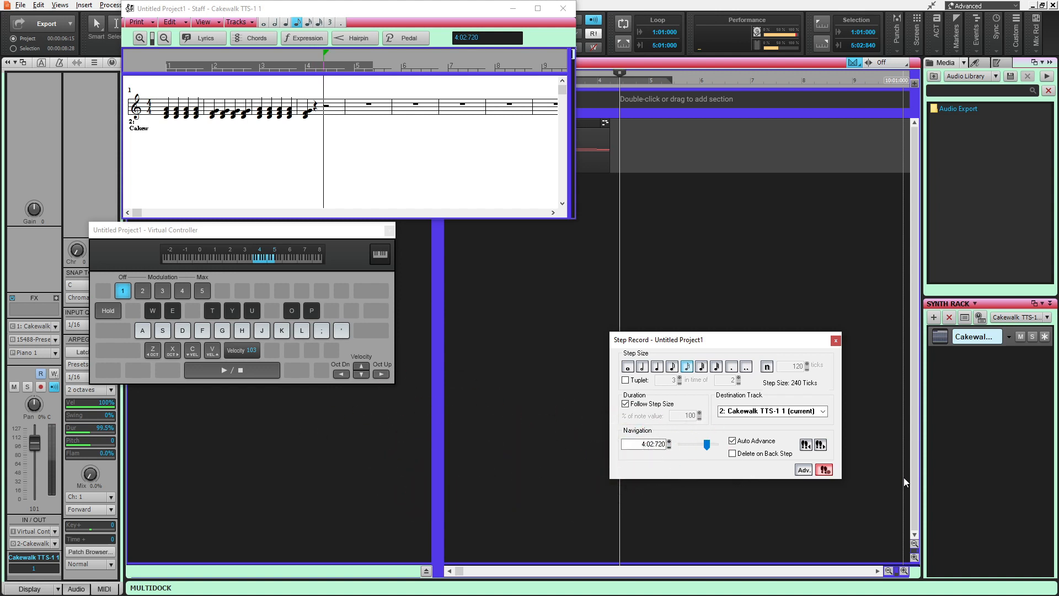
Step: Step-record a sixteenth-note melody from 4:02:720 to 5:04:240, skipping two steps partway through
{"action": "key", "text": "s"}
{"action": "key", "text": "t"}
{"action": "key", "text": "g"}
{"action": "key", "text": "d"}
{"action": "key", "text": "s"}
{"action": "key", "text": "f"}
{"action": "key", "text": "d"}
{"action": "key", "text": "a"}
{"action": "key", "text": "g"}
{"action": "key", "text": "f"}
{"action": "key", "text": "d"}
{"action": "key", "text": "Right"}
{"action": "key", "text": "Right"}
{"action": "key", "text": "s"}
{"action": "key", "text": "d"}
{"action": "key", "text": "f"}
{"action": "key", "text": "g"}
{"action": "key", "text": "f"}
{"action": "key", "text": "d"}
{"action": "key", "text": "s"}
{"action": "key", "text": "a"}
{"action": "key", "text": "t"}
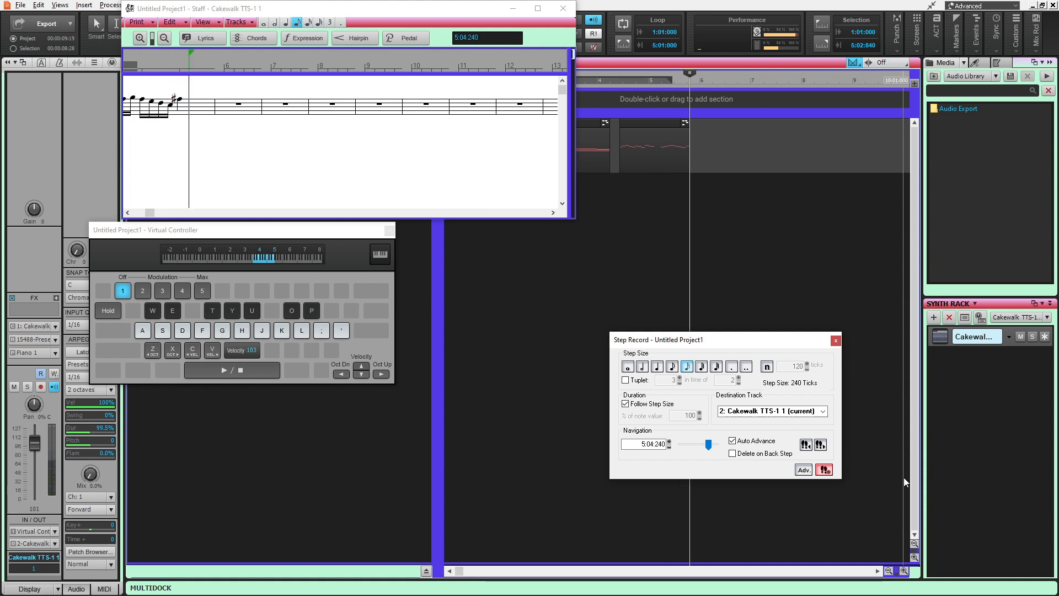
Step: Continue the sixteenth-note melody up to 6:04:480, leaving two steps empty after the first four notes
{"action": "key", "text": "f"}
{"action": "key", "text": "d"}
{"action": "key", "text": "s"}
{"action": "key", "text": "g"}
{"action": "key", "text": "Right"}
{"action": "key", "text": "Right"}
{"action": "key", "text": "f"}
{"action": "key", "text": "d"}
{"action": "key", "text": "s"}
{"action": "key", "text": "s"}
{"action": "key", "text": "d"}
{"action": "key", "text": "d"}
{"action": "key", "text": "d"}
{"action": "key", "text": "g"}
{"action": "key", "text": "g"}
{"action": "key", "text": "a"}
{"action": "key", "text": "a"}
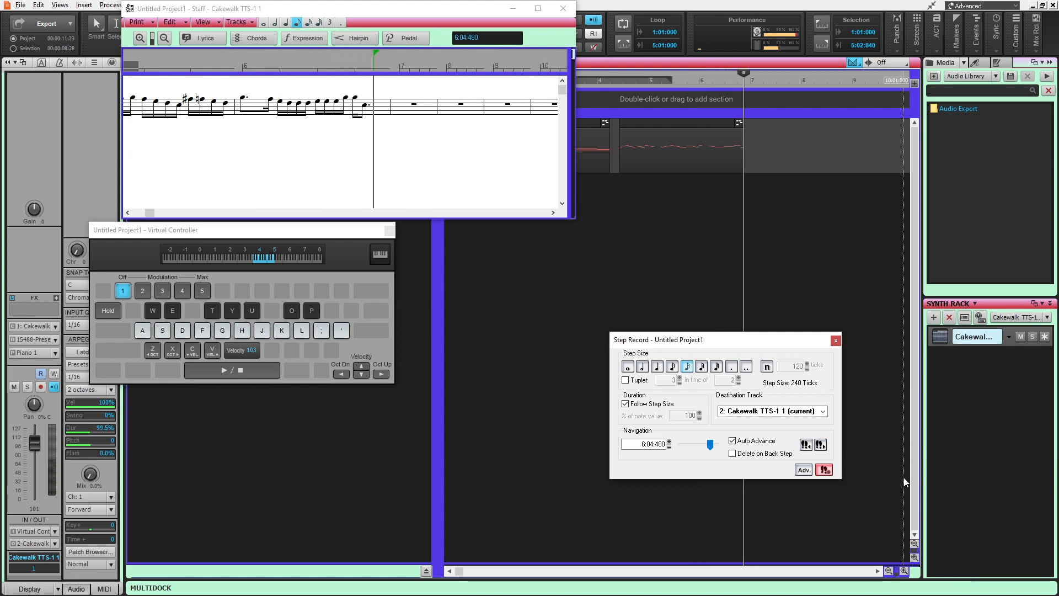
Step: Raise the velocity to 111 and step-record four more sixteenth notes up to 7:01:480
{"action": "key", "text": "v"}
{"action": "key", "text": "f"}
{"action": "key", "text": "f"}
{"action": "key", "text": "s"}
{"action": "key", "text": "a"}
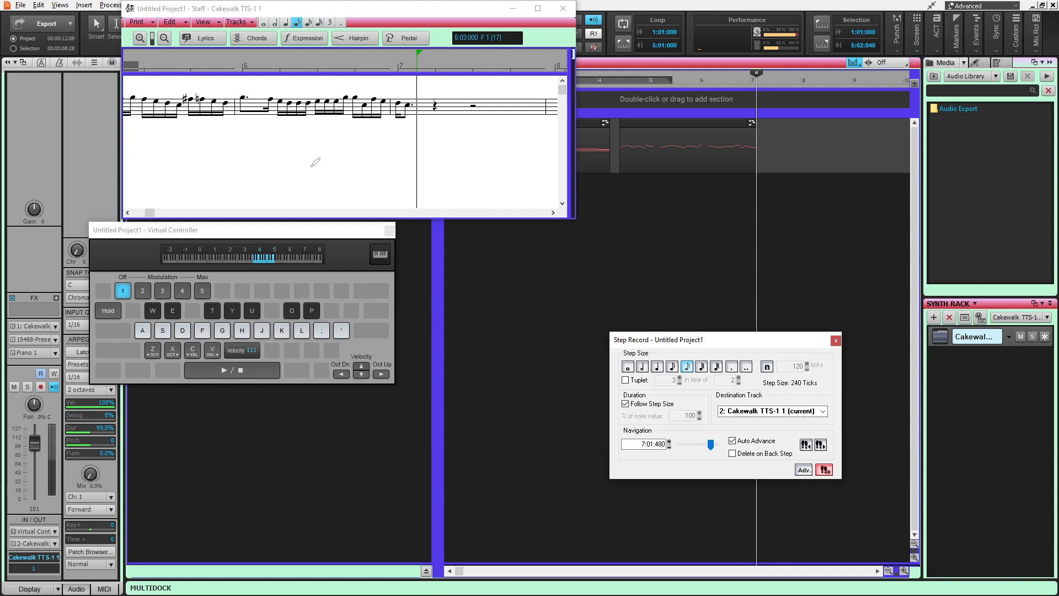
Step: Minimize the Staff view and close the Step Record window, returning the project to its start
{"action": "left_click", "coordinate": [538, 8]}
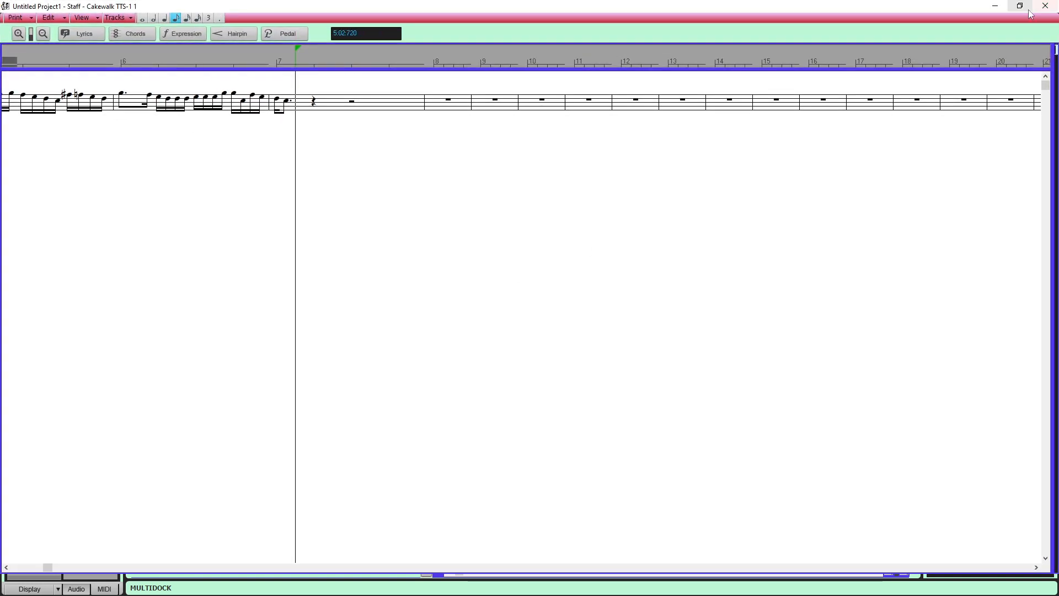
{"action": "left_click", "coordinate": [996, 6]}
{"action": "left_click", "coordinate": [836, 340]}
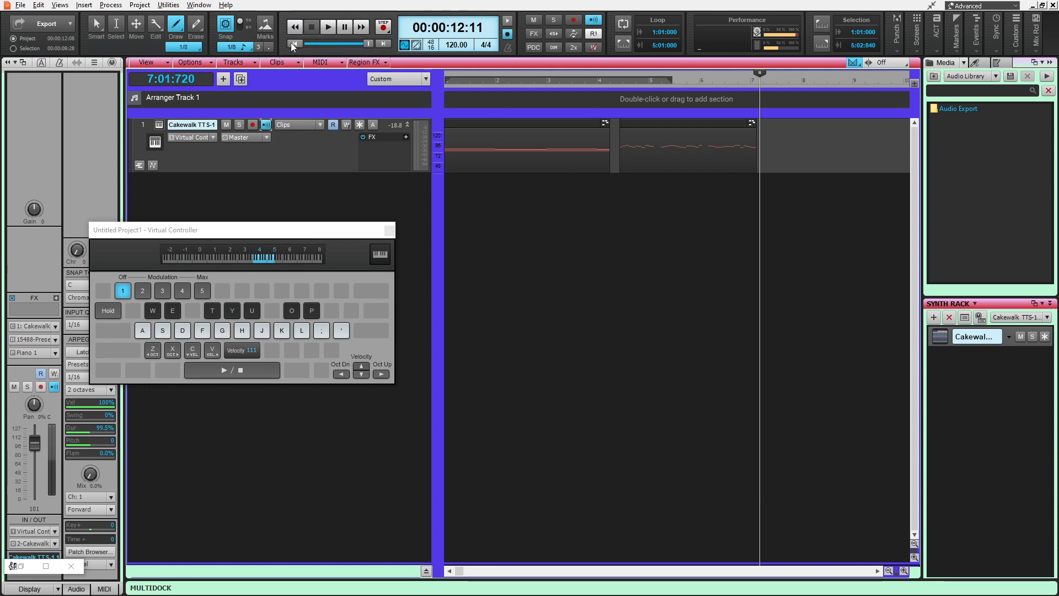
{"action": "left_click", "coordinate": [292, 43]}
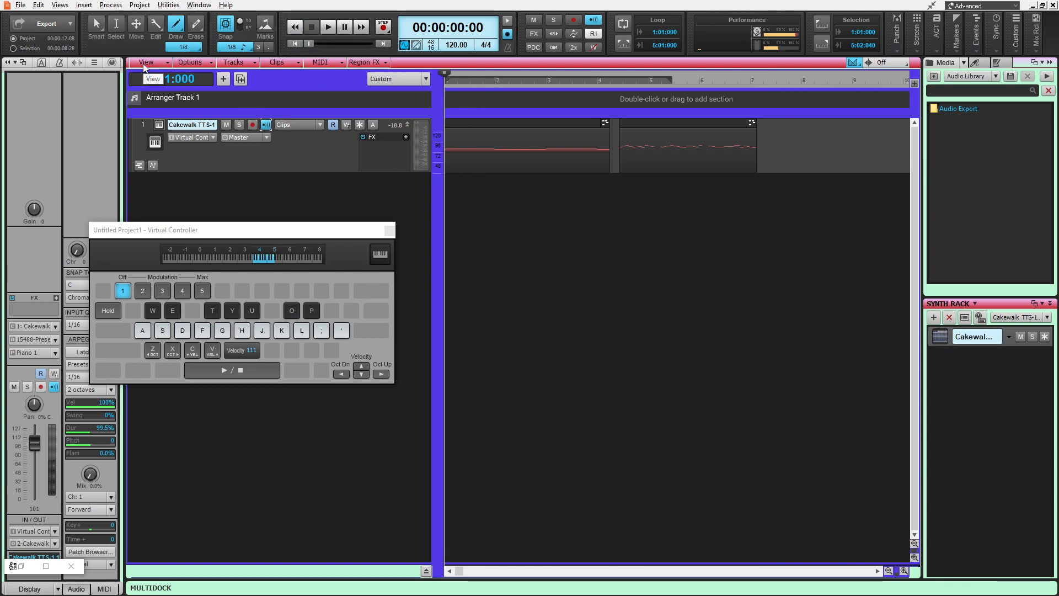
Step: Open the Staff view for the TTS-1 track, maximize it to review the recorded notation, and close it
{"action": "key", "text": "alt+shift+5"}
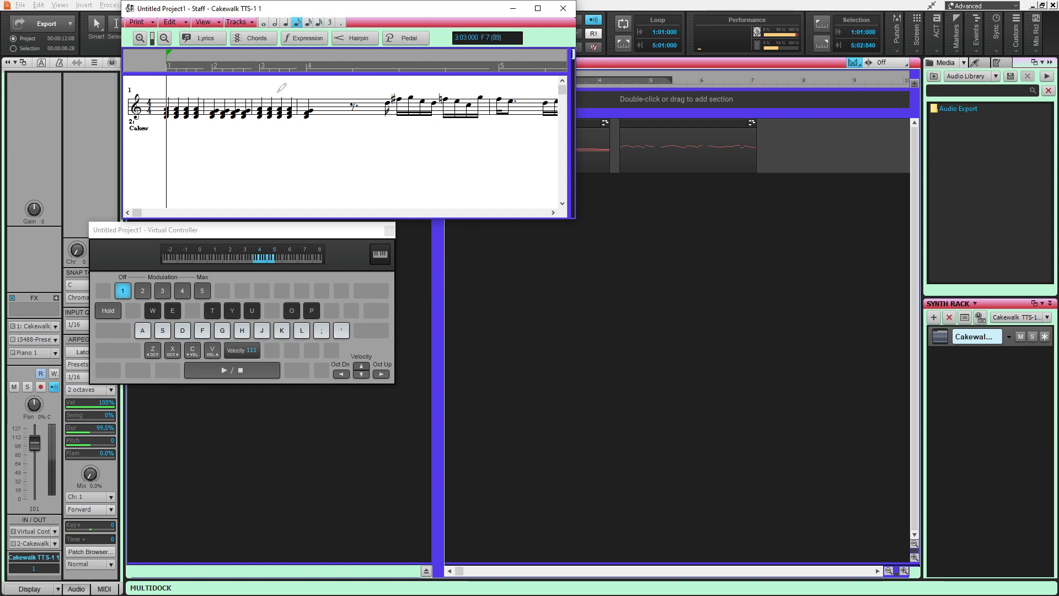
{"action": "left_click", "coordinate": [538, 9]}
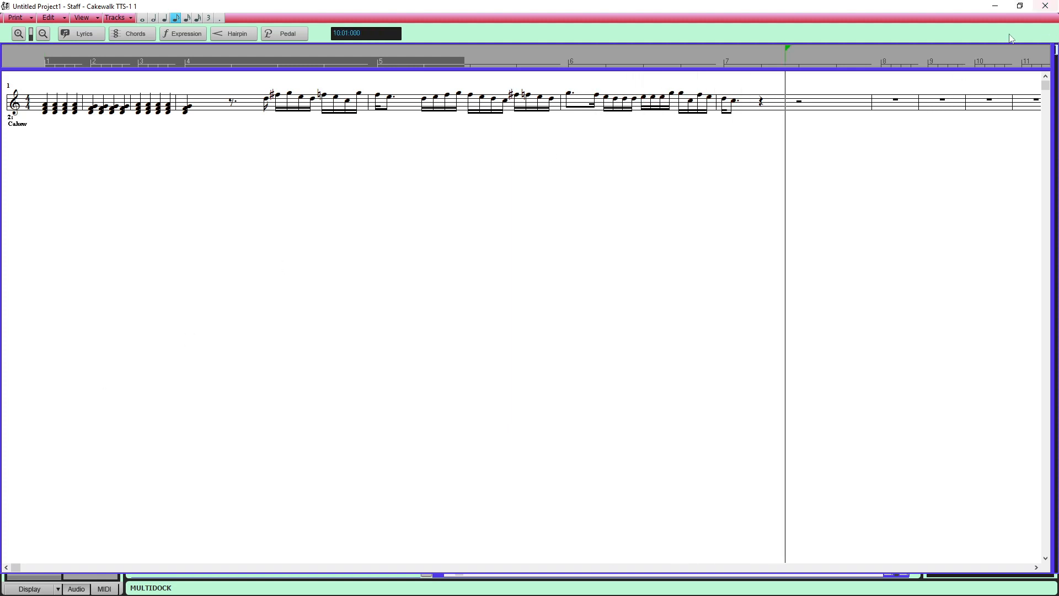
{"action": "left_click", "coordinate": [1051, 7]}
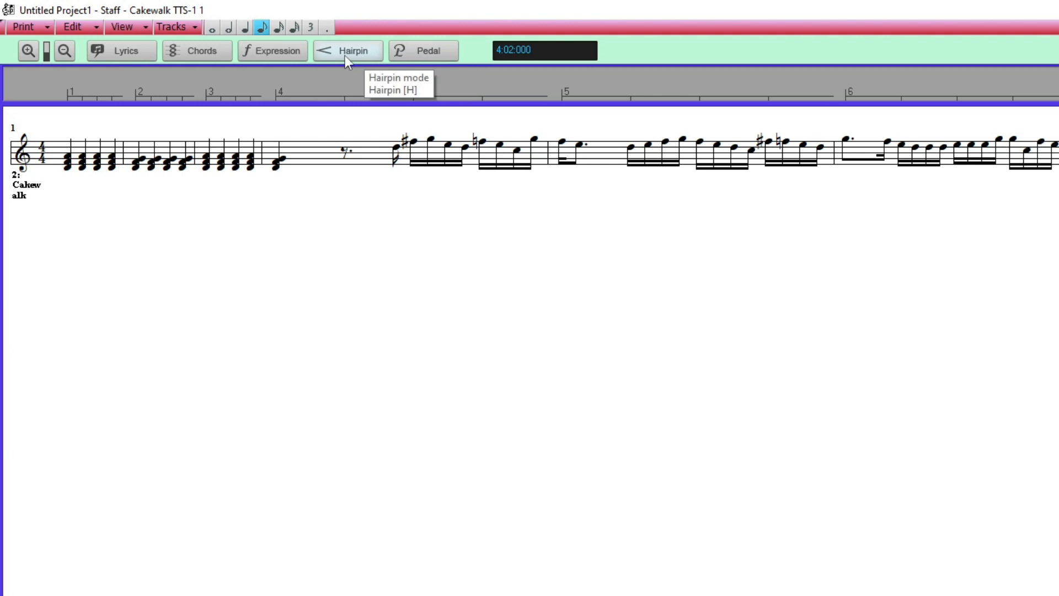
Step: Add the expression text "SOFT AND GENTLE" below the staff at the first chord, 1:01:000
{"action": "left_click", "coordinate": [256, 55]}
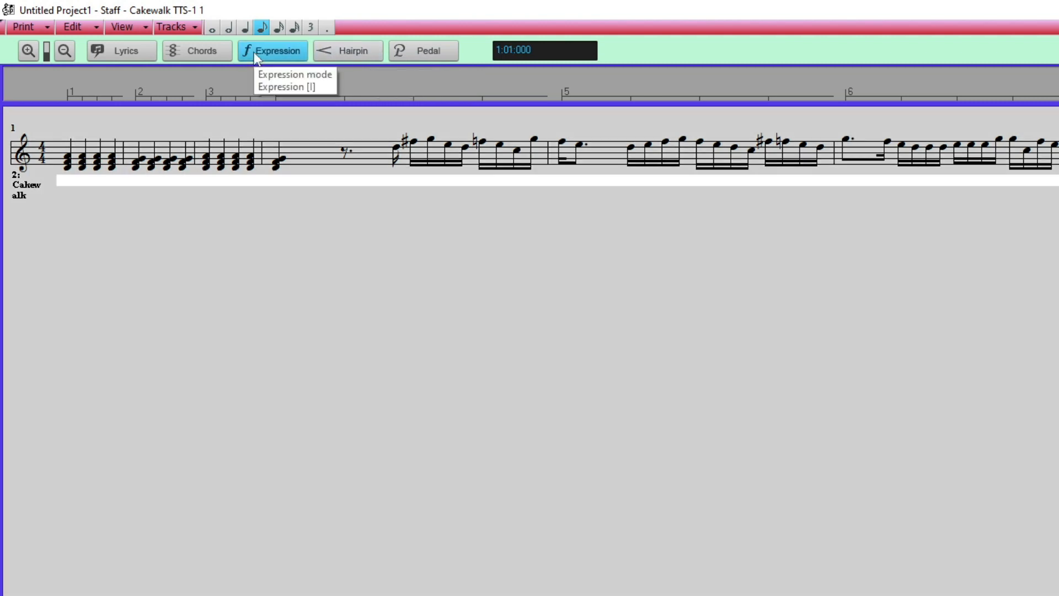
{"action": "left_click", "coordinate": [66, 185]}
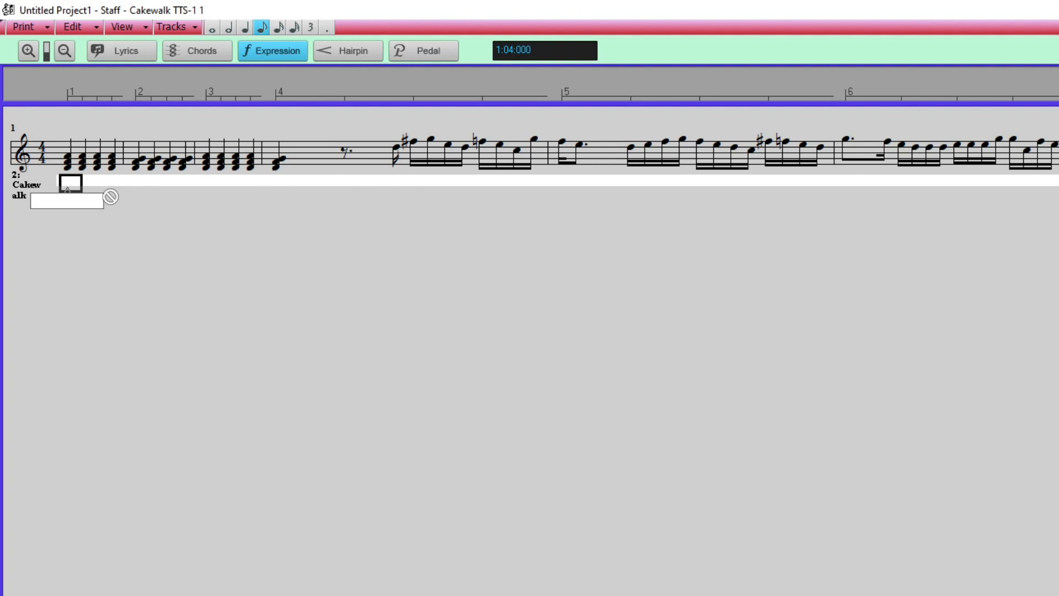
{"action": "type", "text": "SOFT AND"}
{"action": "type", "text": " GEN"}
{"action": "type", "text": "TLE"}
{"action": "key", "text": "Return"}
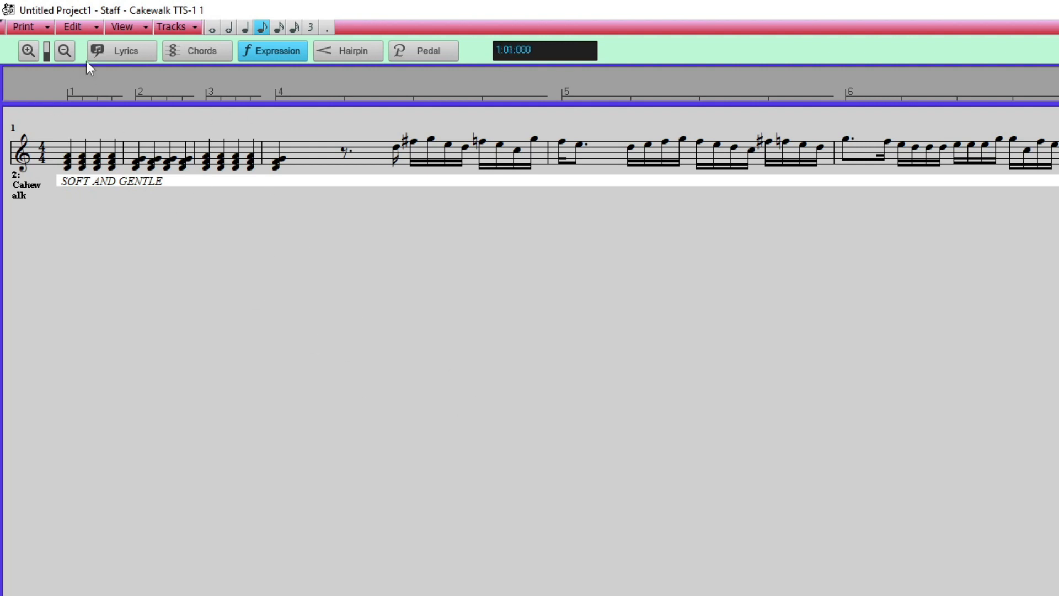
Step: Preview the score as a printed page, bring up its print dialog, and dismiss it without printing
{"action": "left_click", "coordinate": [51, 30]}
{"action": "left_click", "coordinate": [75, 66]}
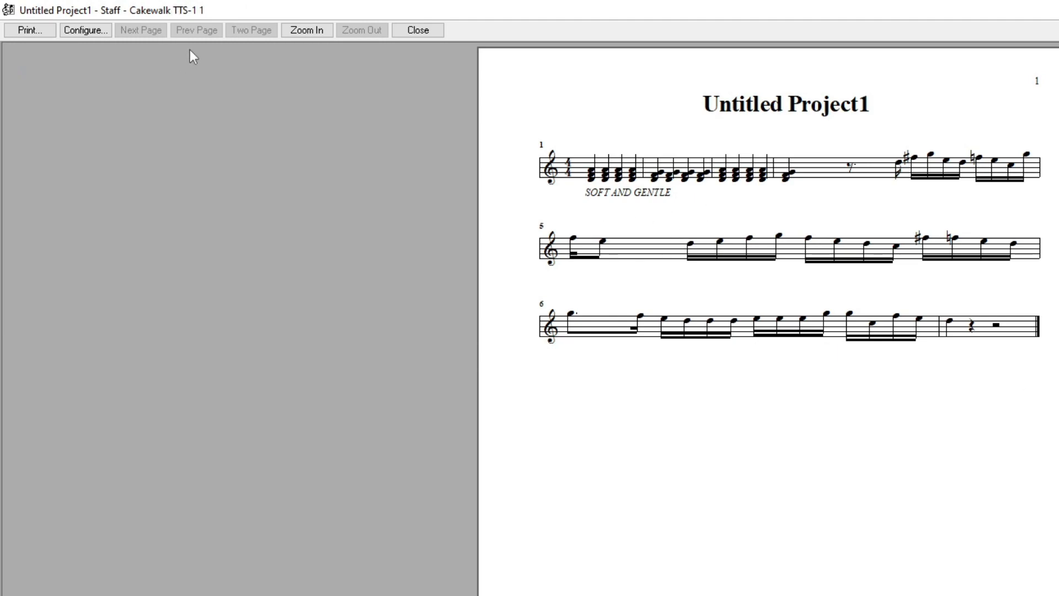
{"action": "left_click", "coordinate": [29, 30]}
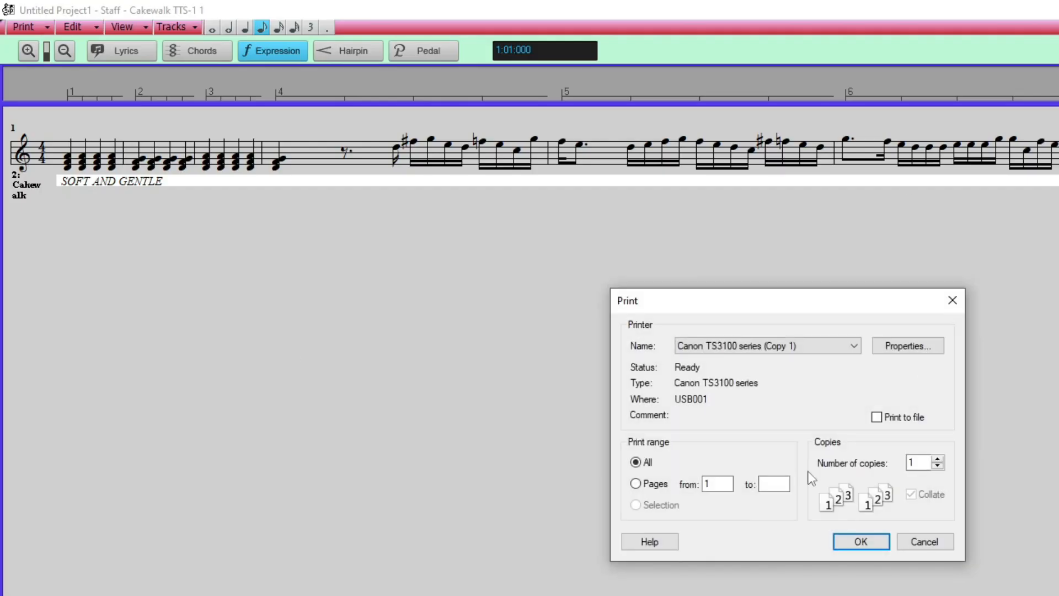
{"action": "left_click", "coordinate": [926, 544]}
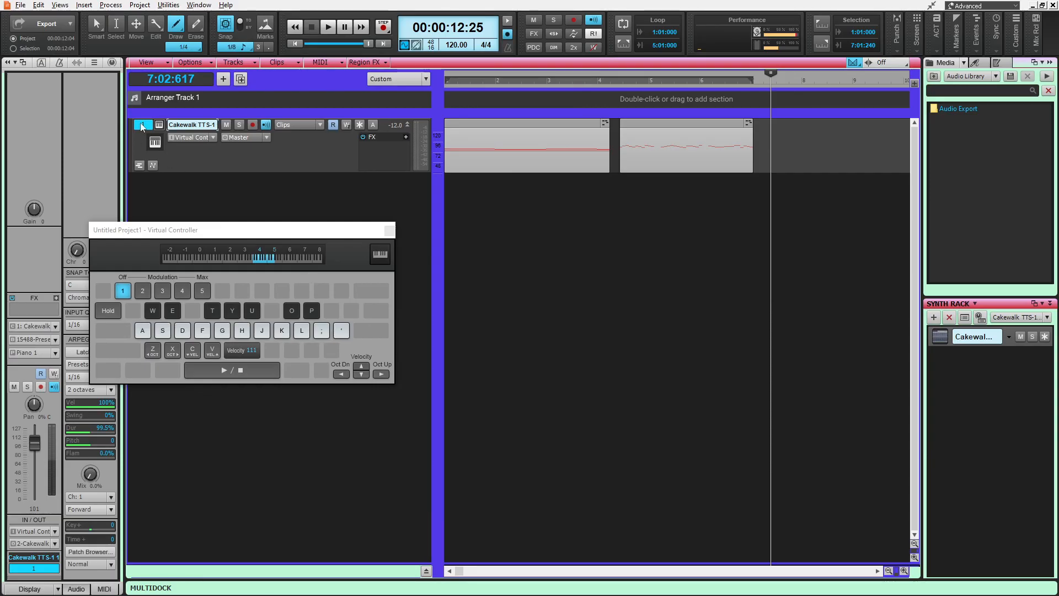
Step: Select the TTS-1 track and open the Standard MIDI File export with MIDI Format 1, cancelling without saving
{"action": "left_click", "coordinate": [141, 125]}
{"action": "left_click", "coordinate": [145, 126]}
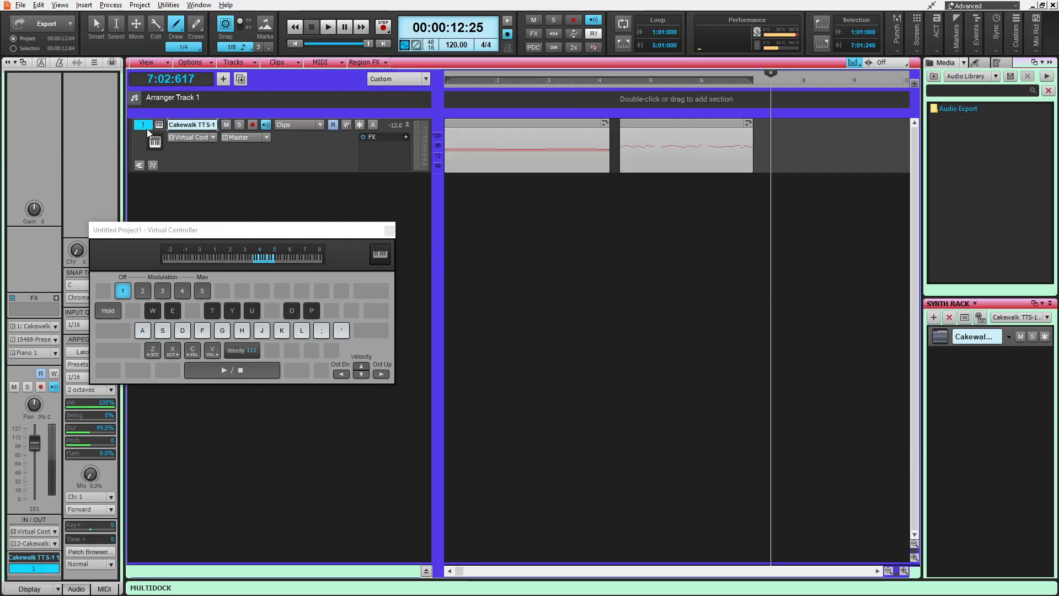
{"action": "left_click", "coordinate": [21, 5]}
{"action": "mouse_move", "coordinate": [70, 129]}
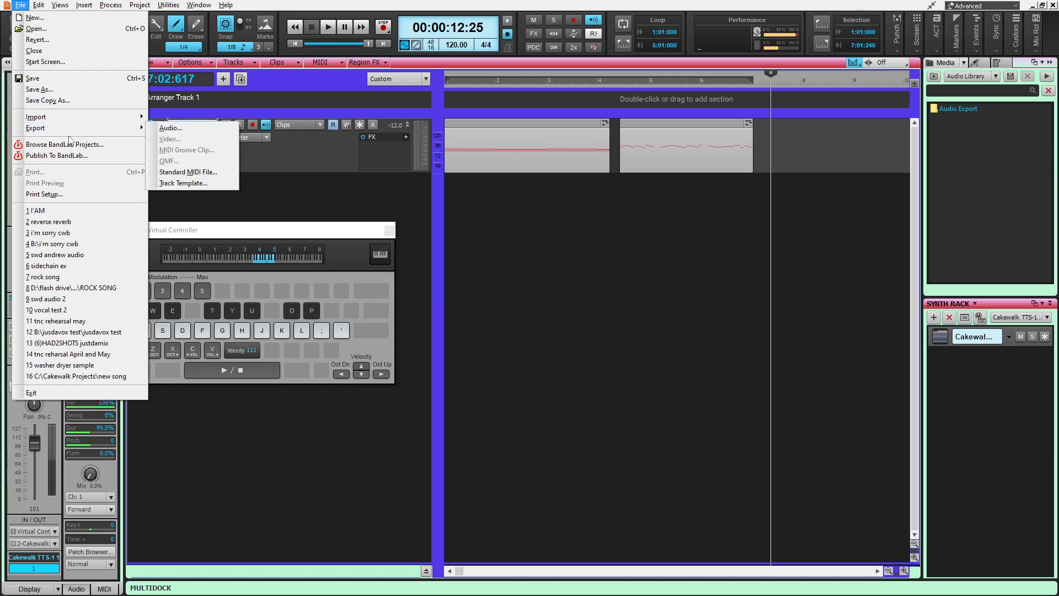
{"action": "left_click", "coordinate": [204, 175]}
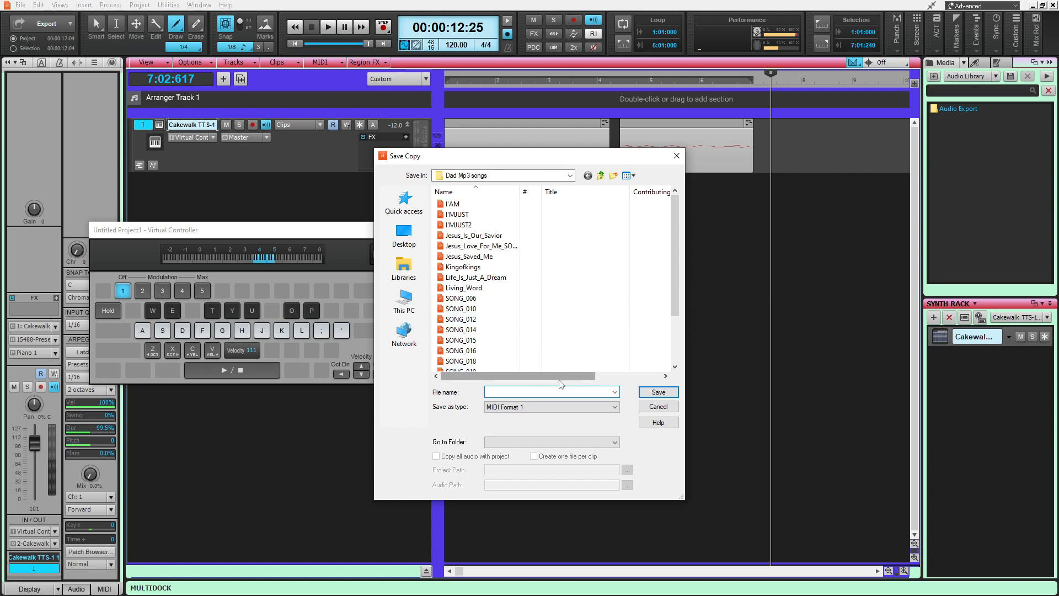
{"action": "left_click", "coordinate": [670, 407]}
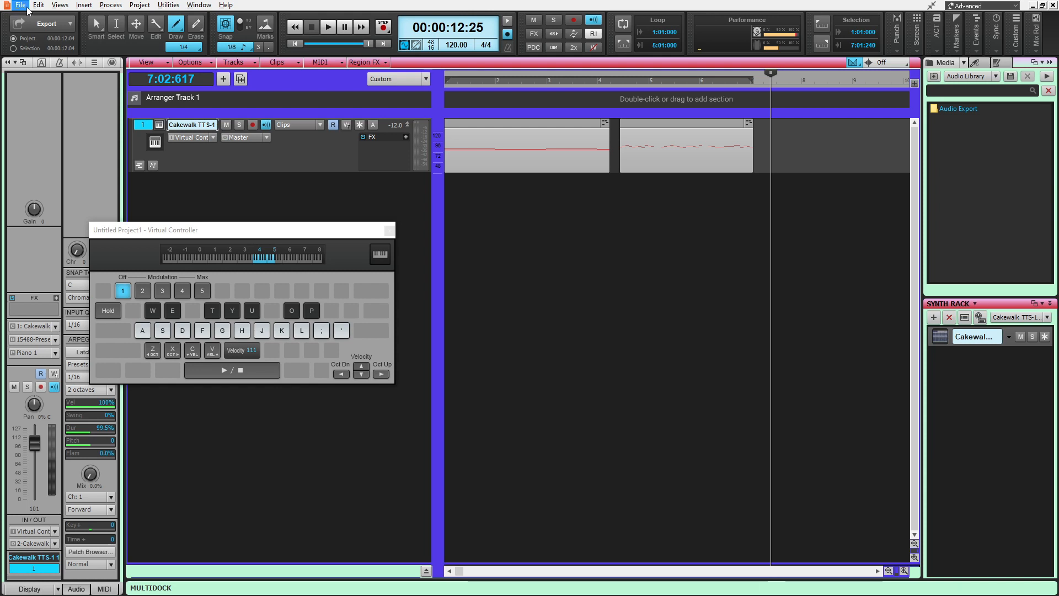
Step: Close the Virtual Controller window
{"action": "left_click", "coordinate": [22, 6]}
{"action": "left_click", "coordinate": [335, 218]}
{"action": "left_click", "coordinate": [390, 231]}
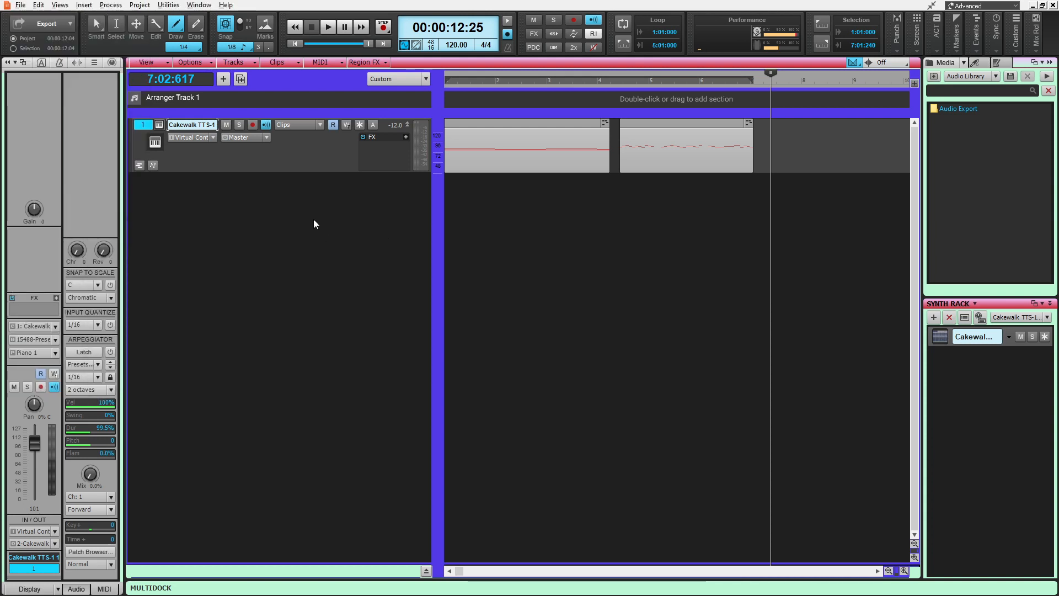